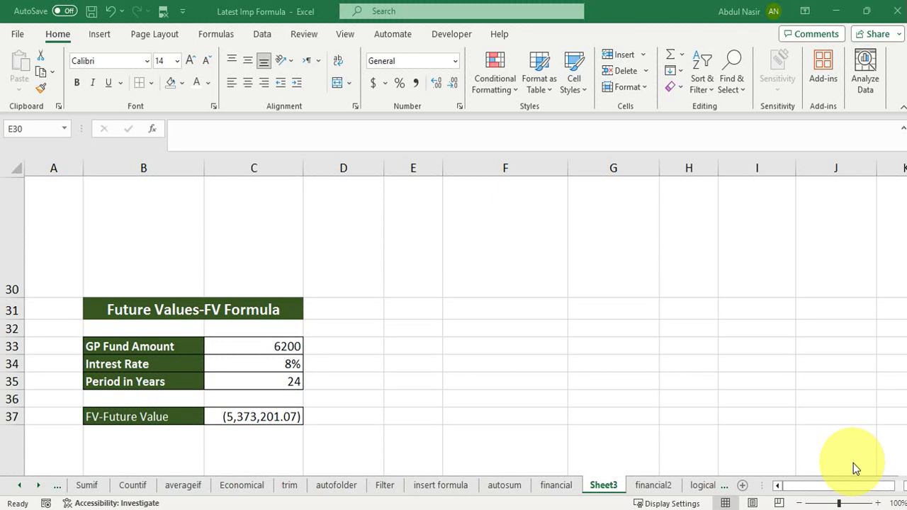
Review the first FV table's title, the 6200 fund amount, the 8% rate and the period label
left_click(228, 315)
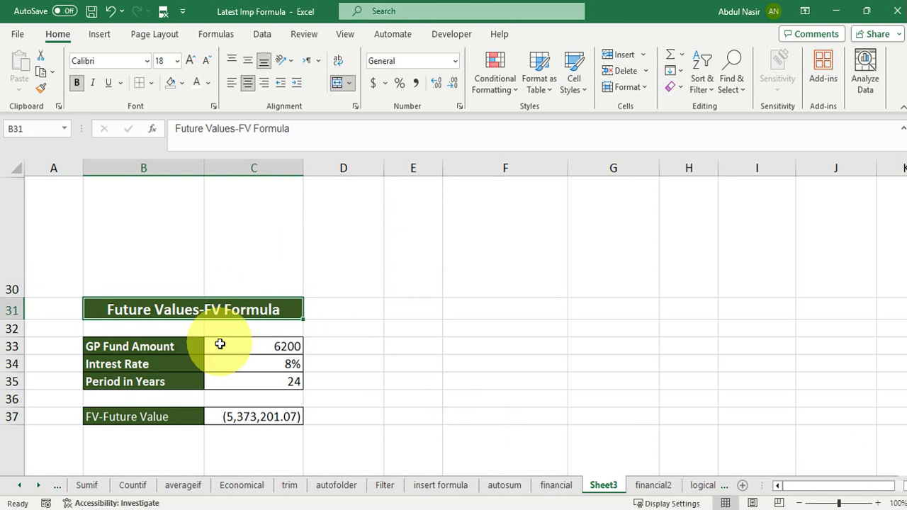
left_click(177, 349)
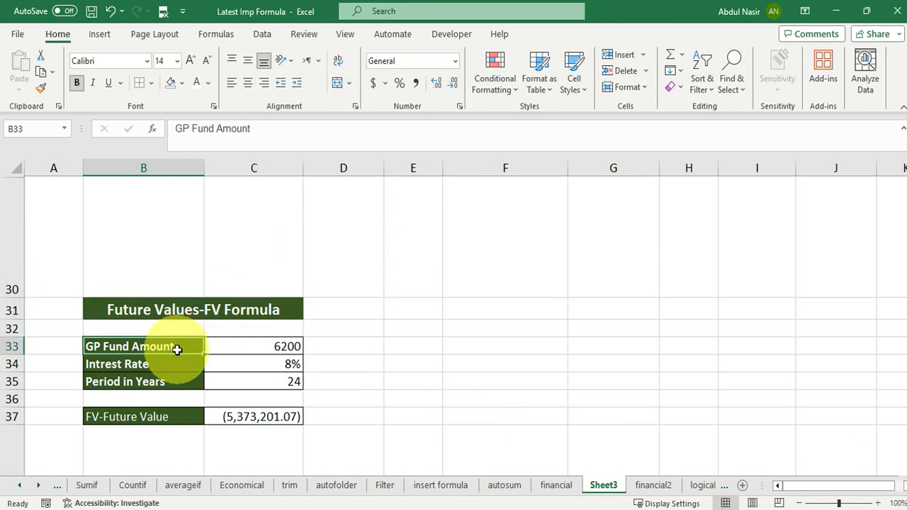
left_click(289, 350)
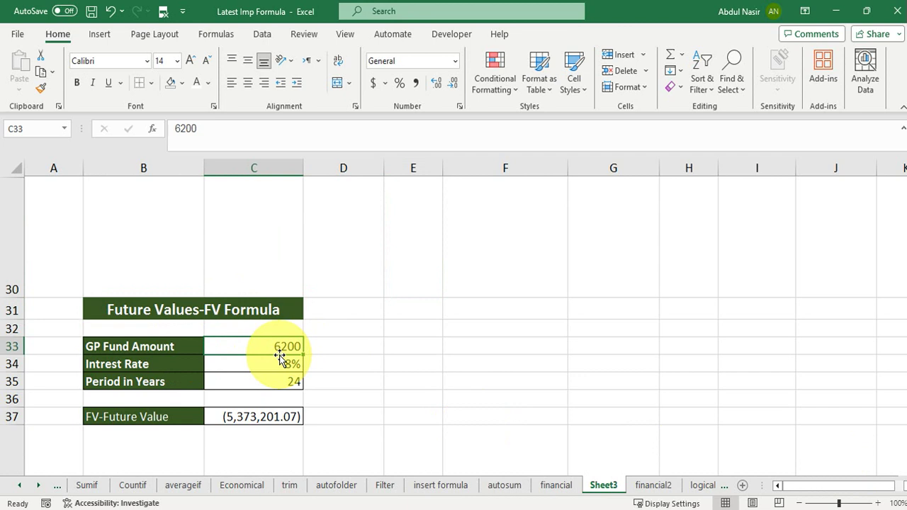
left_click(159, 367)
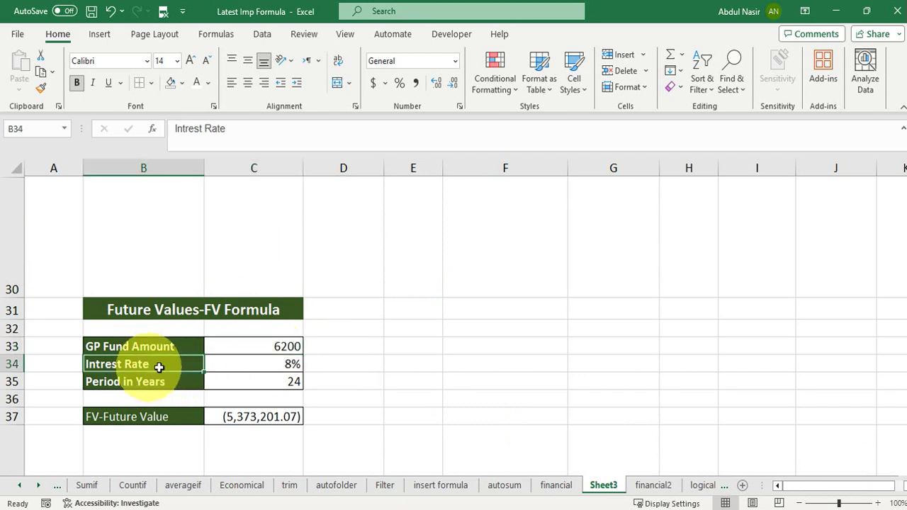
left_click(278, 367)
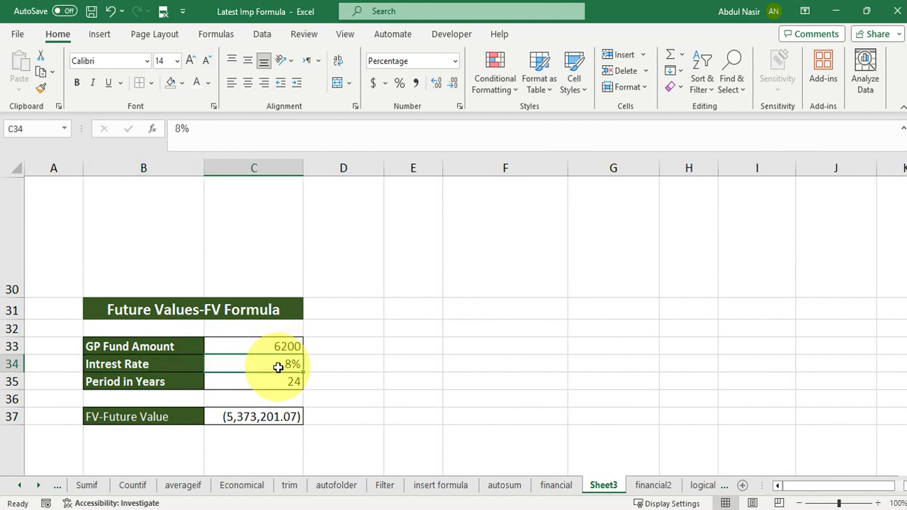
left_click(156, 381)
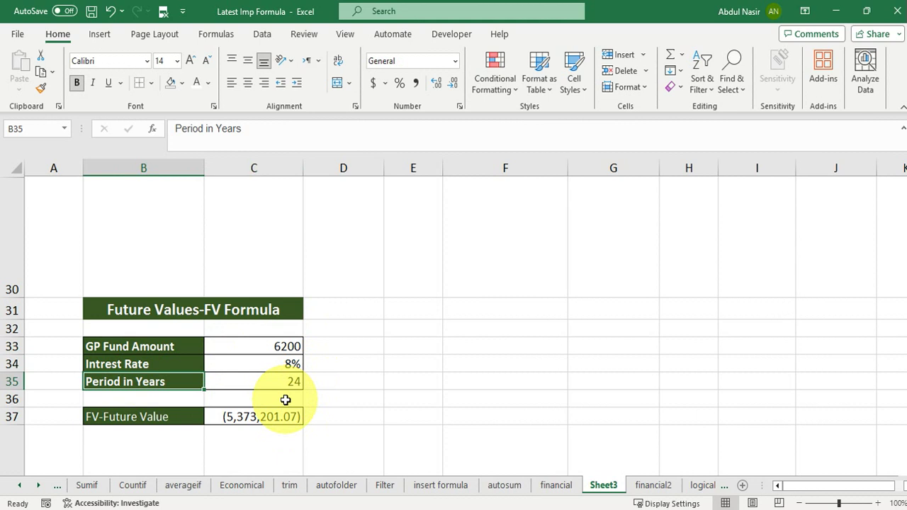
Select the input values in C33:C36 and recheck their labels and the table title
left_click(353, 343)
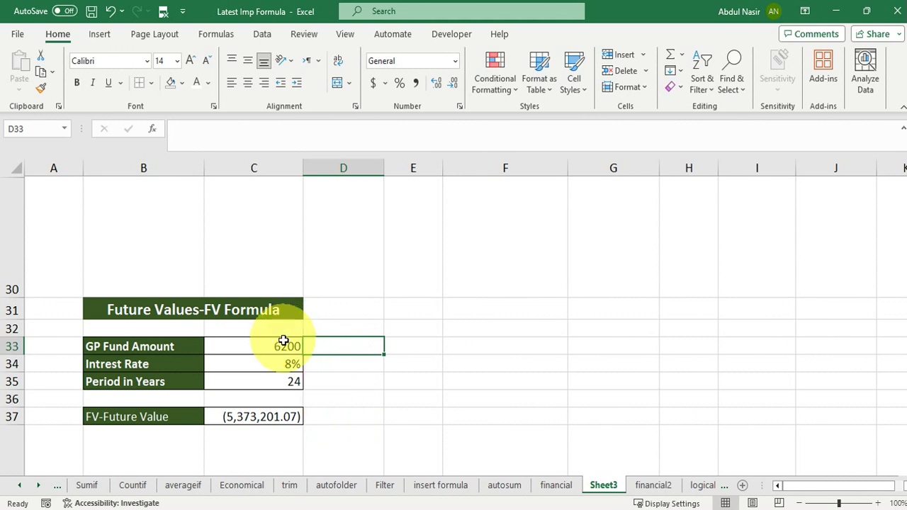
left_click_drag(283, 342, 280, 399)
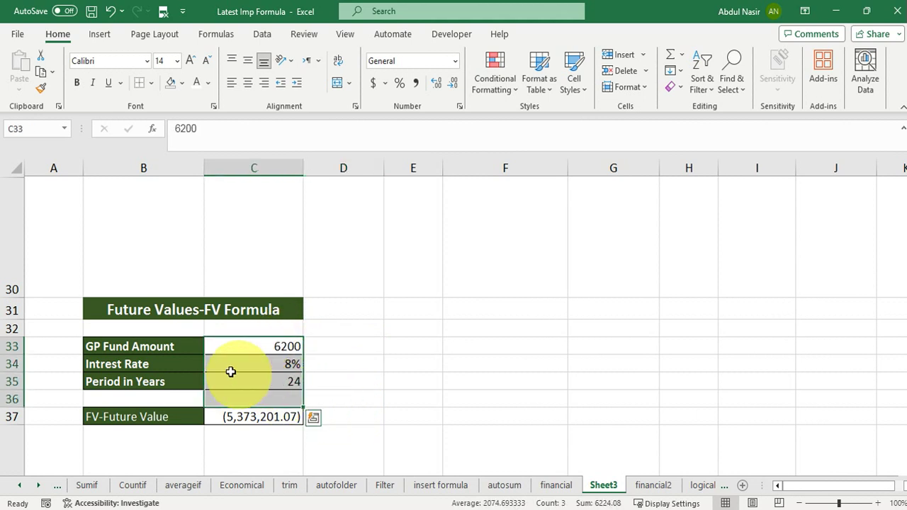
left_click(173, 345)
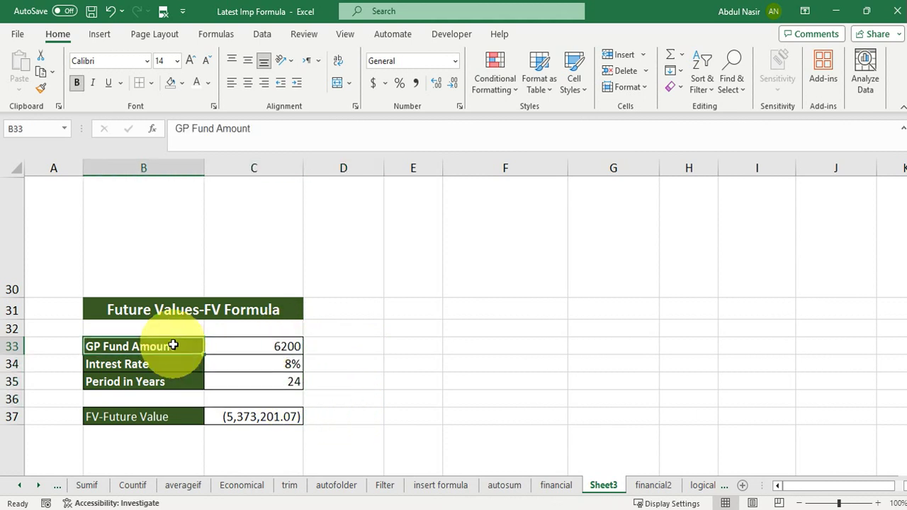
left_click(158, 365)
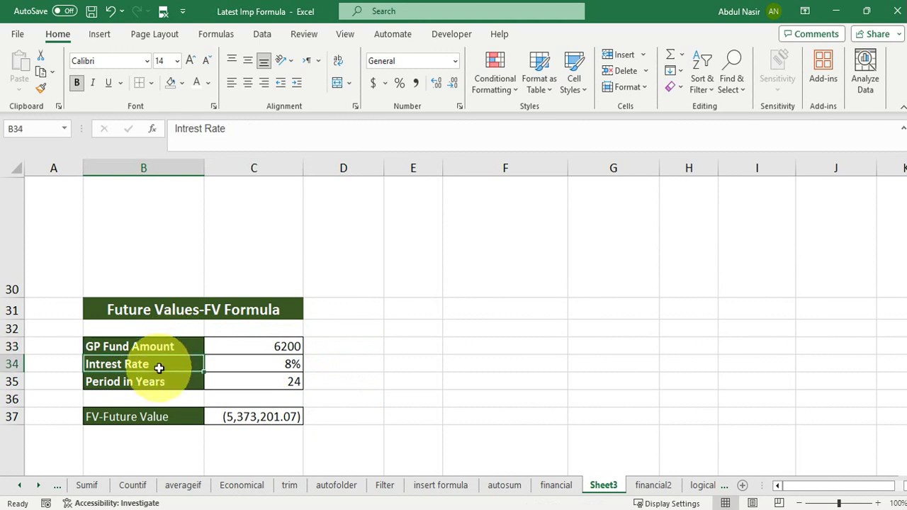
left_click(161, 384)
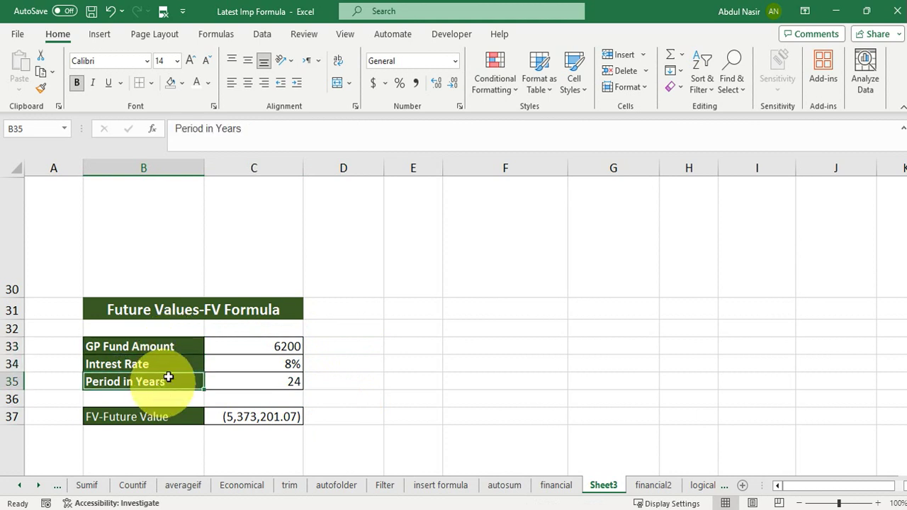
left_click(219, 310)
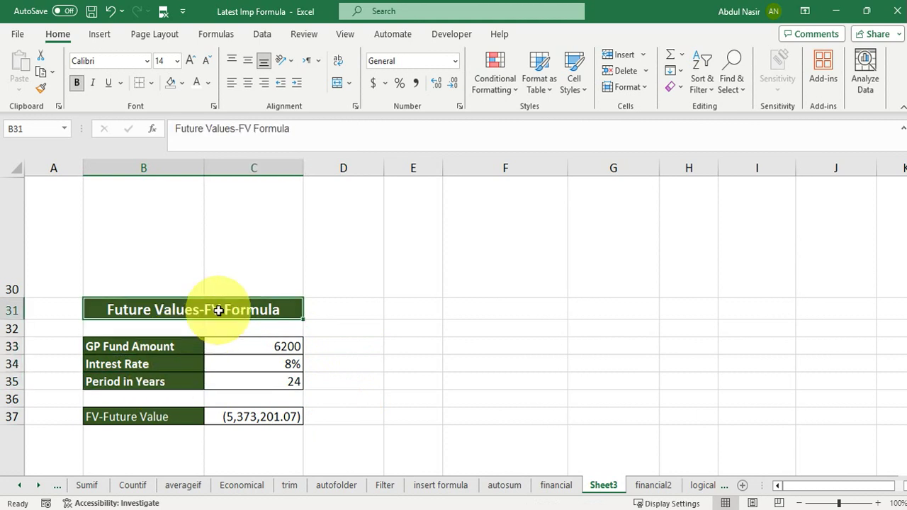
Enter =FV(C34/12,C35*12,C33) in D37, giving ($5,373,201.07)
left_click(352, 421)
type("=")
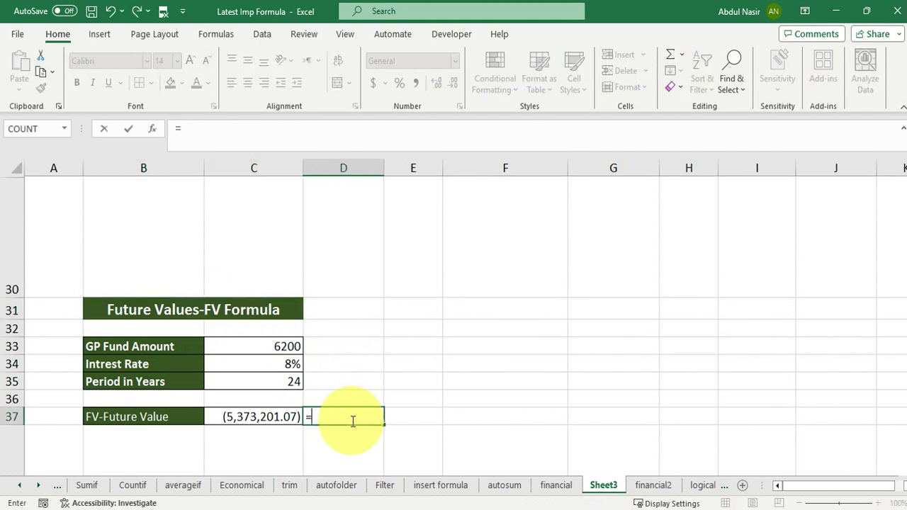
type("Fv(")
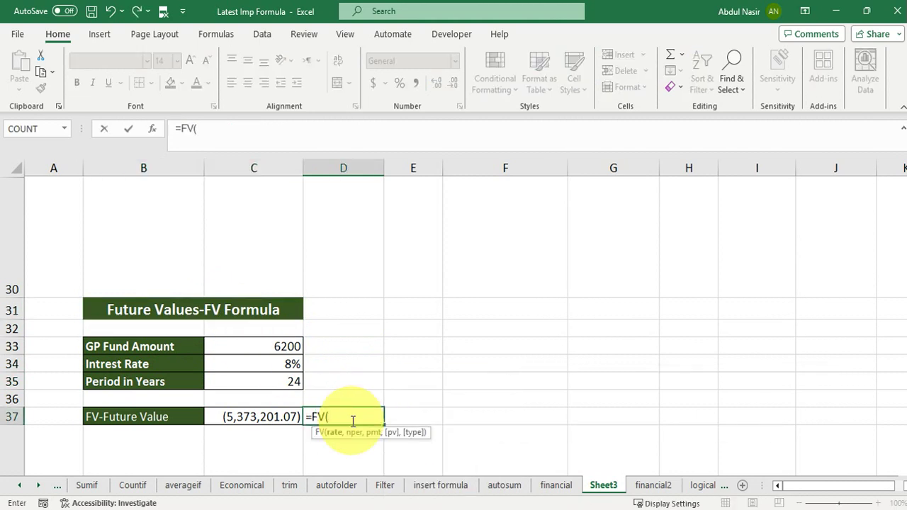
left_click(282, 363)
type("/12,")
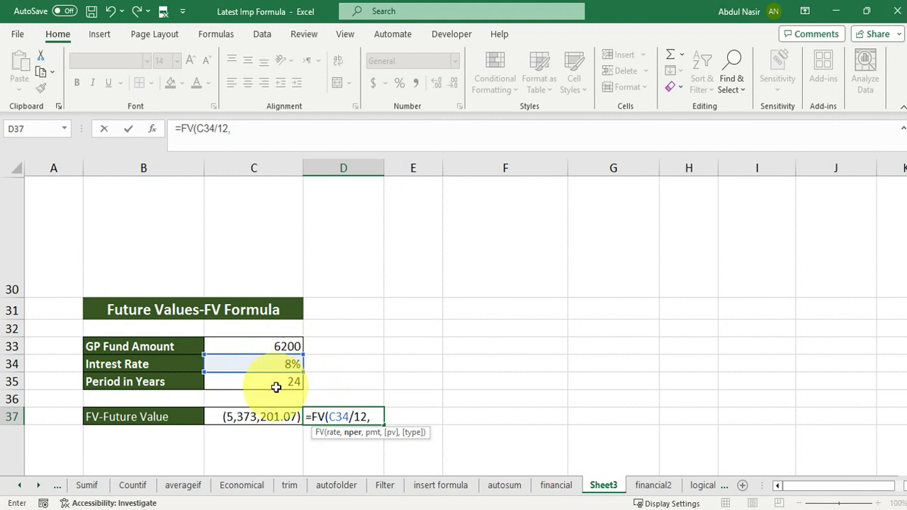
left_click(277, 387)
type("*12,")
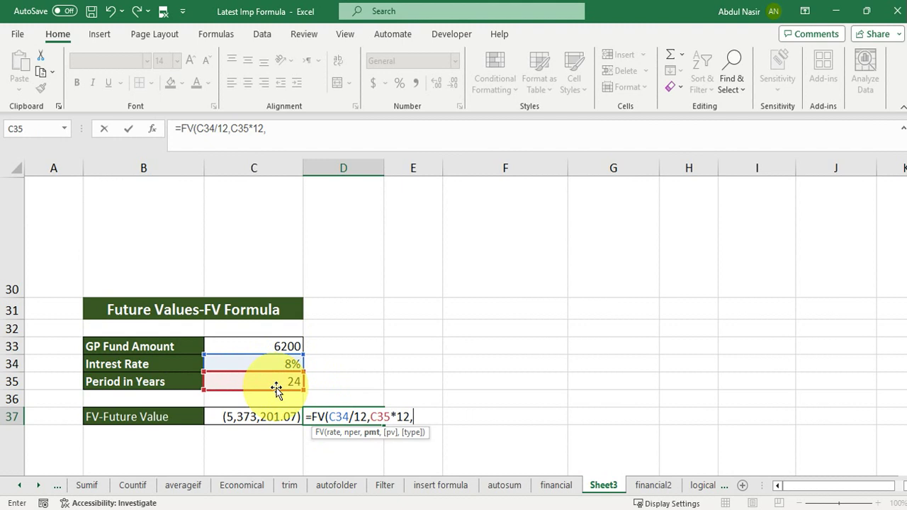
left_click(275, 346)
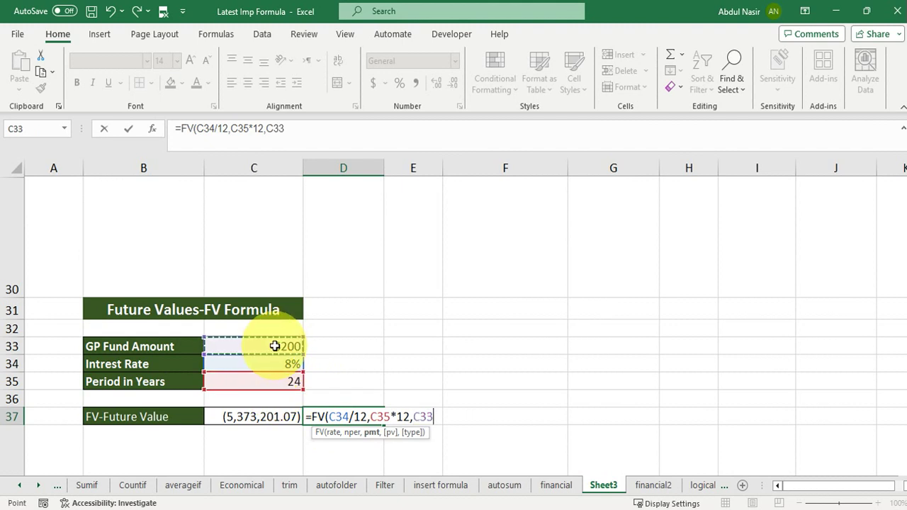
key("Return")
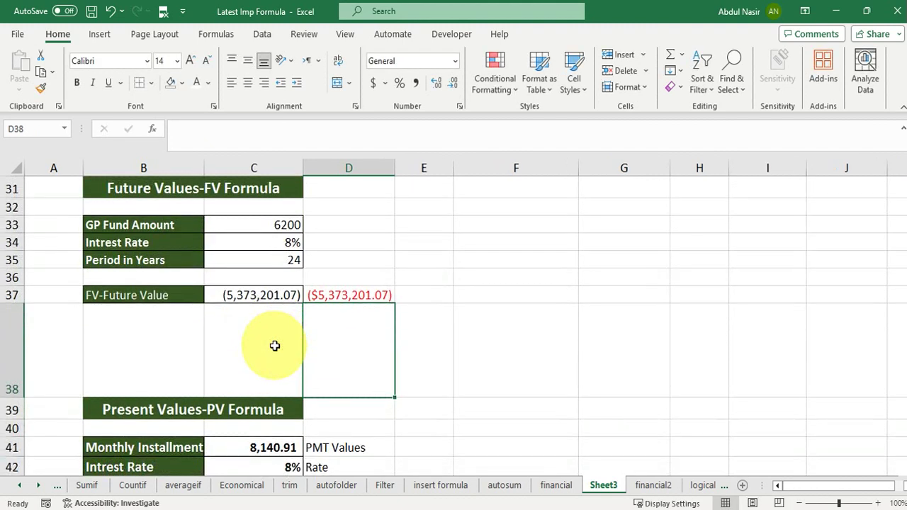
Apply Comma Style to D37 and compare the result against the C33 and C35 inputs
left_click(365, 295)
left_click(420, 83)
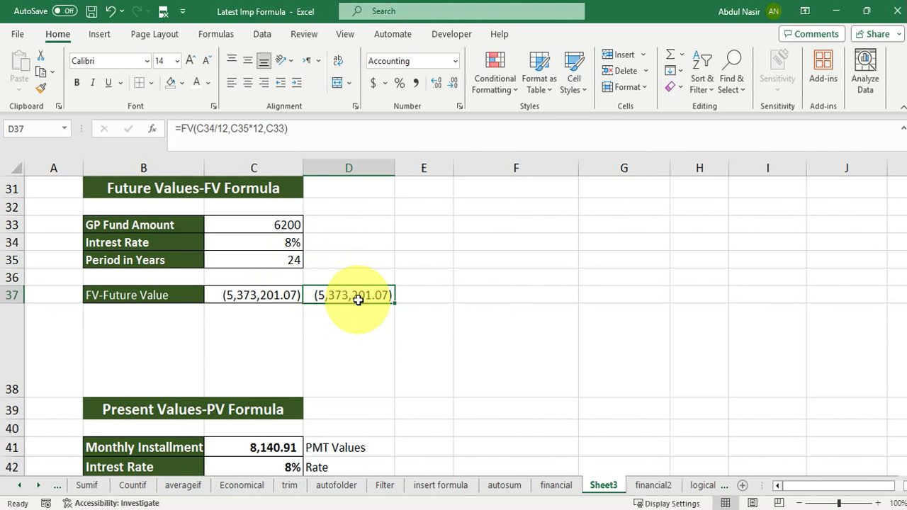
left_click(283, 226)
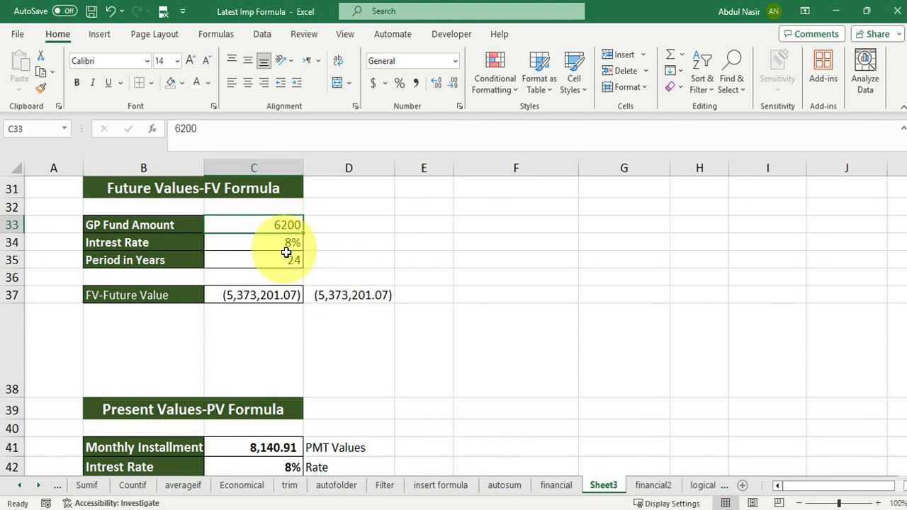
left_click(291, 260)
left_click(358, 295)
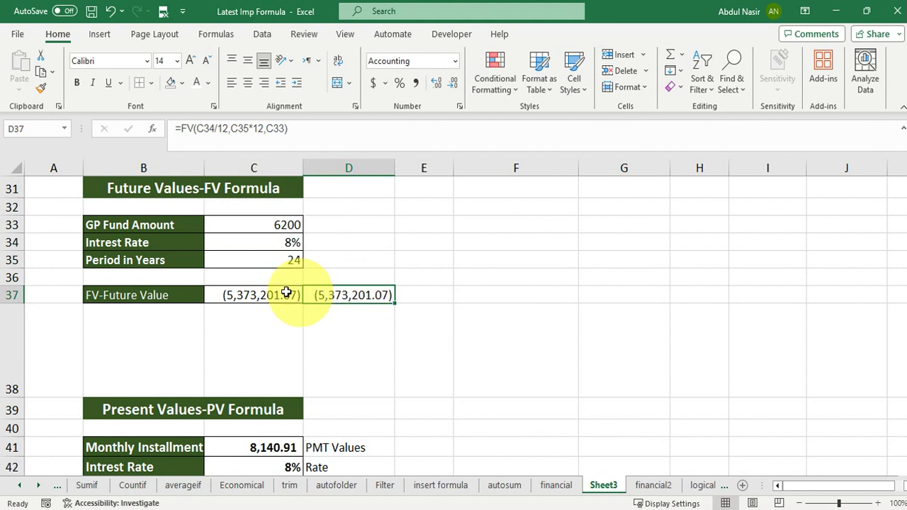
left_click(121, 299)
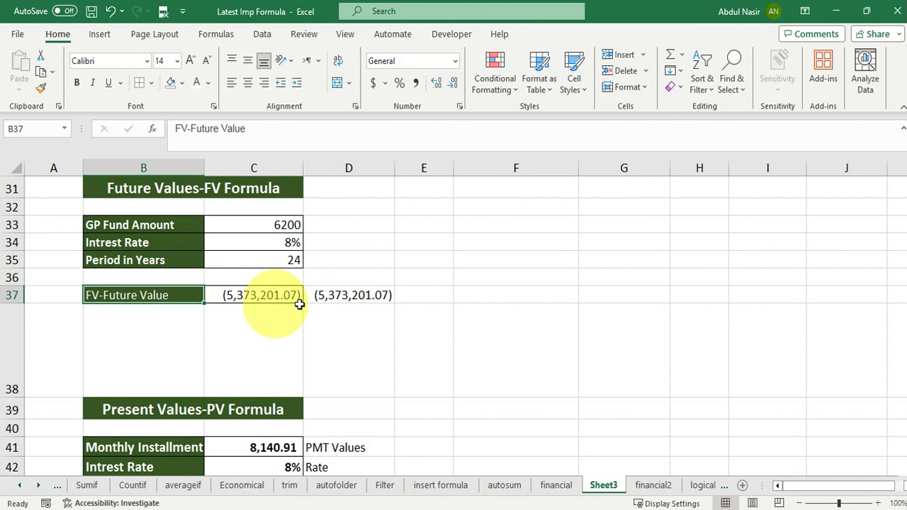
Enter PMT 5000 in E33:F33 and Rate 5% in E34:F34
left_click_drag(440, 225, 487, 227)
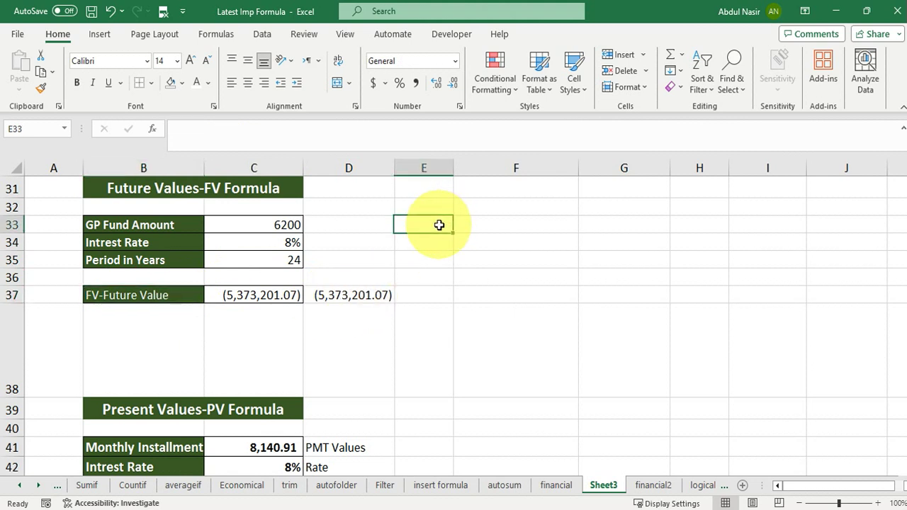
left_click(450, 227)
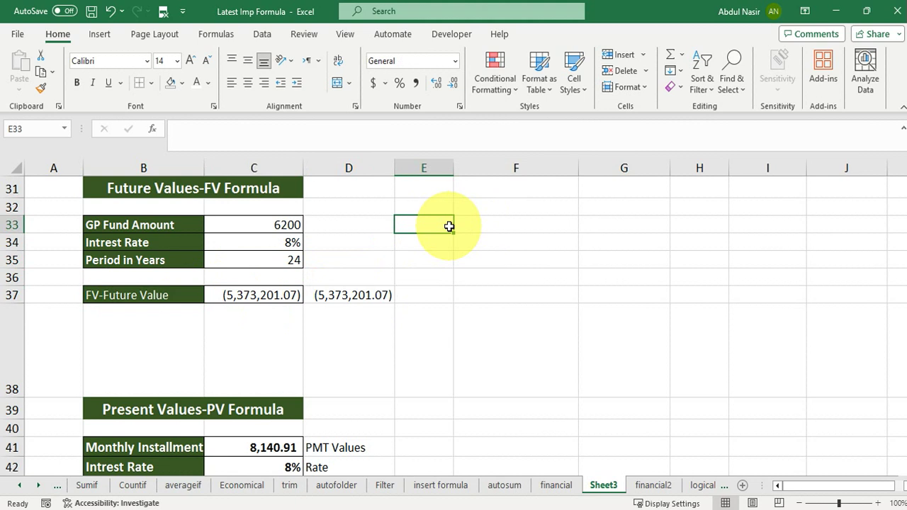
type("PMT")
key("Tab")
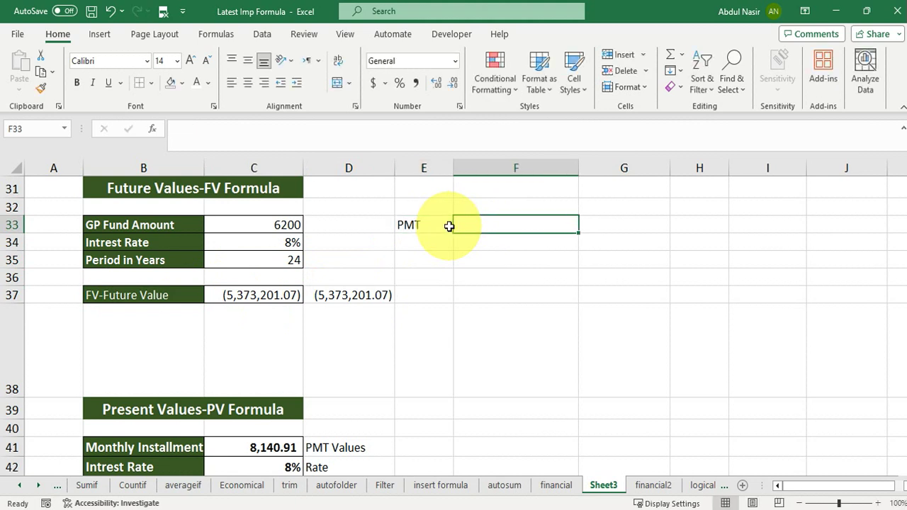
type("5000")
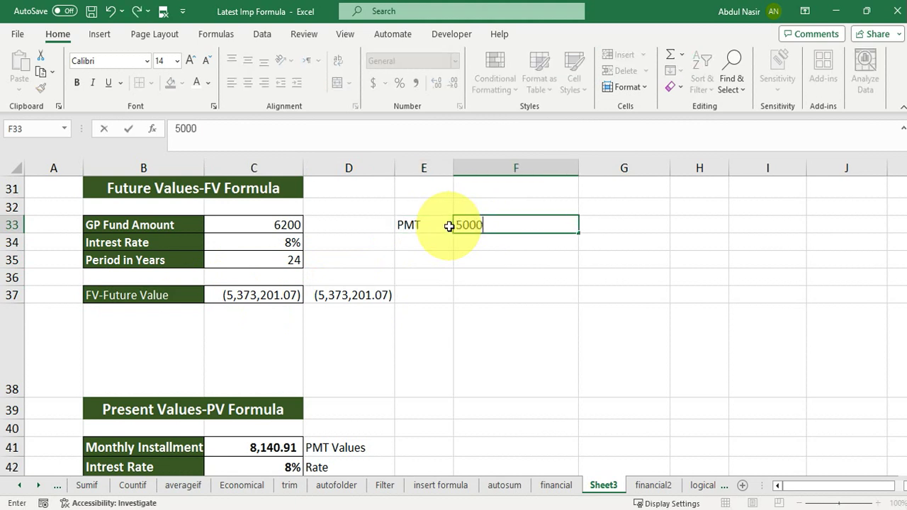
key("Return")
key("Left")
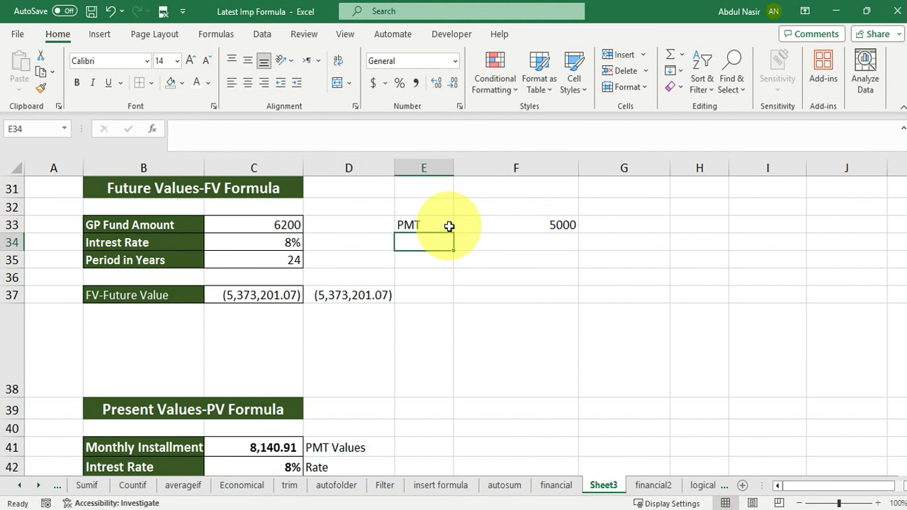
type("l")
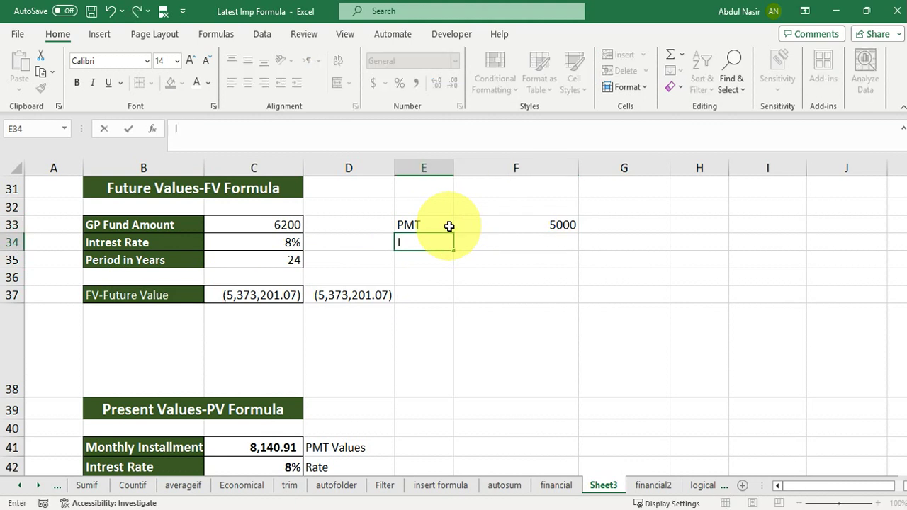
type("Rate")
key("Tab")
type("5%")
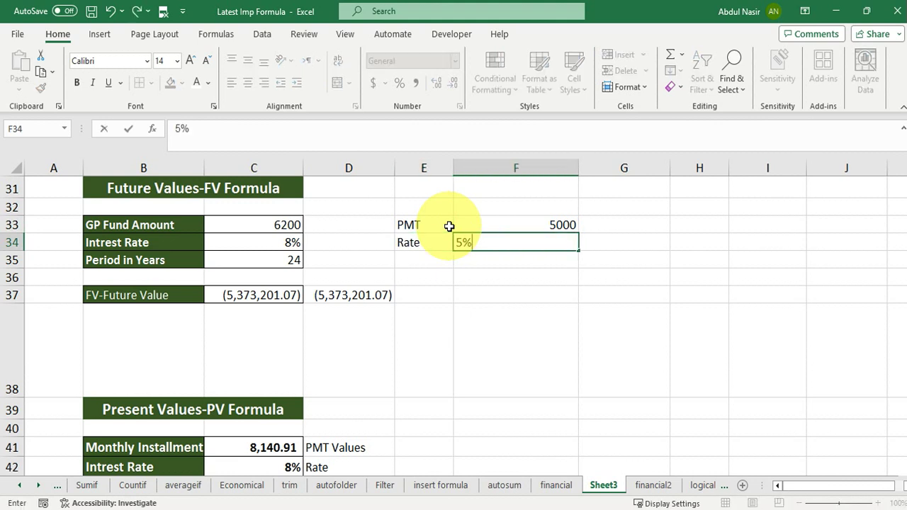
key("Return")
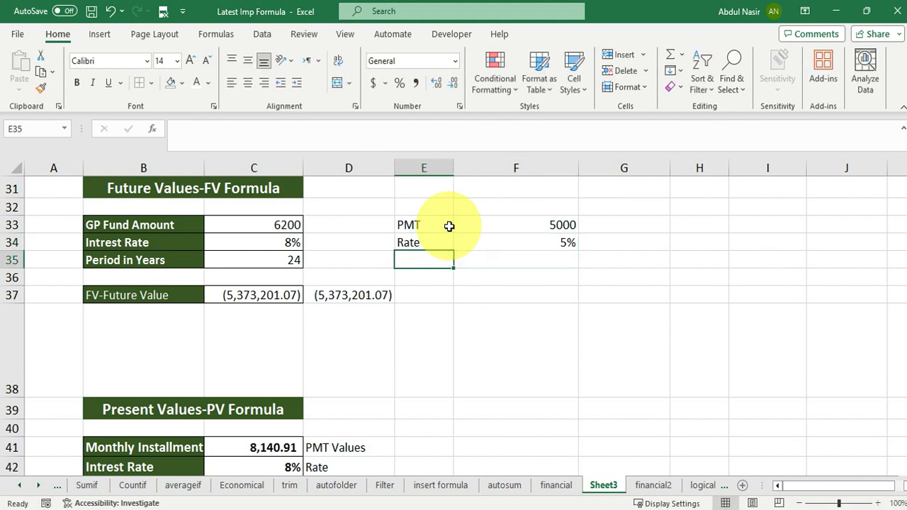
Enter Time Period 2 in E35:F35 and the label FV in E37
type("Time Period")
key("Tab")
type("2")
key("Return")
key("Return")
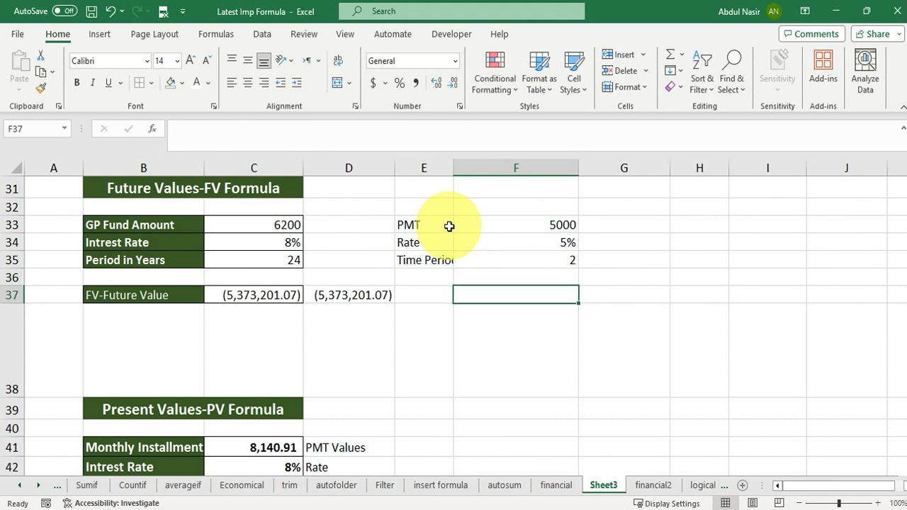
key("Left")
type("FV")
key("Tab")
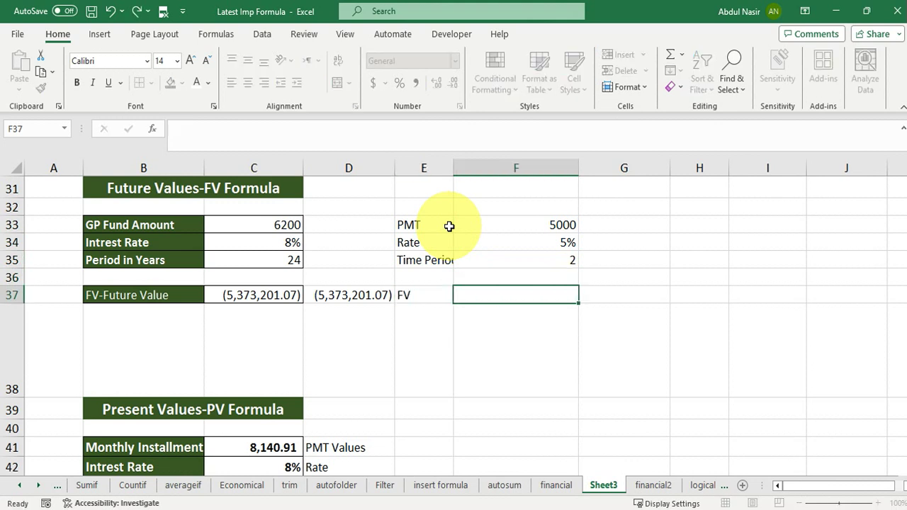
Enter =FV(F34/12,F35*12,F33) in F37, returning ($125,929.60)
type("=")
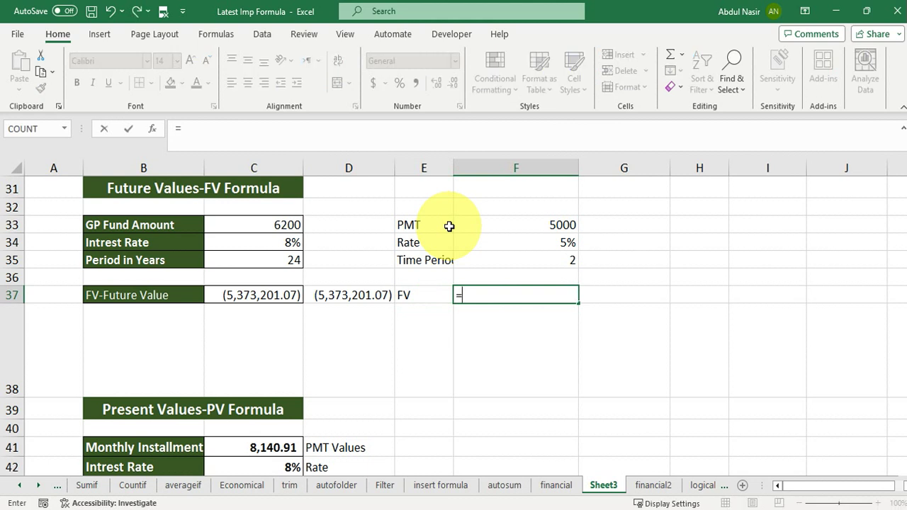
type("fv")
key("Tab")
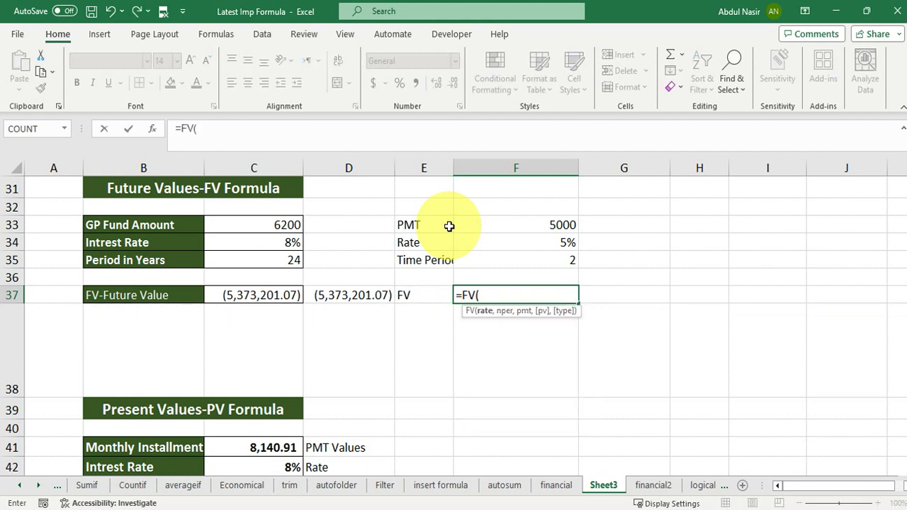
left_click(544, 241)
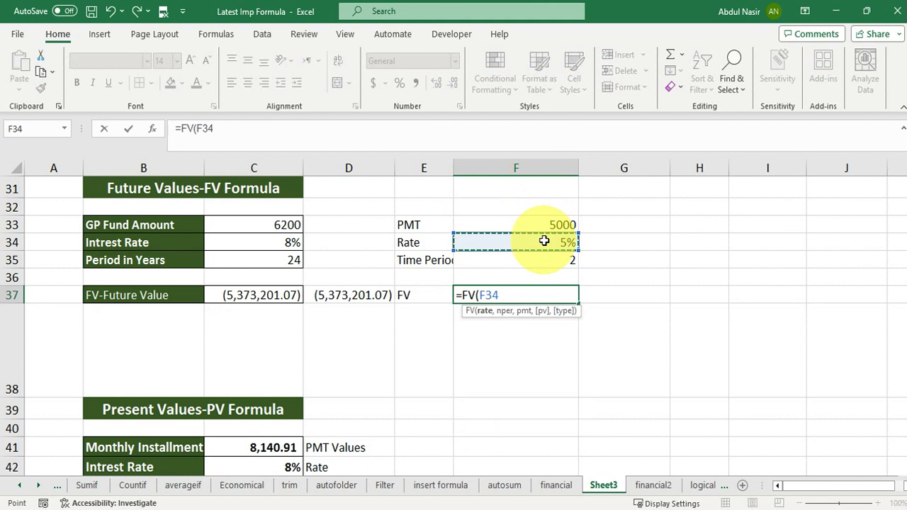
type("/12")
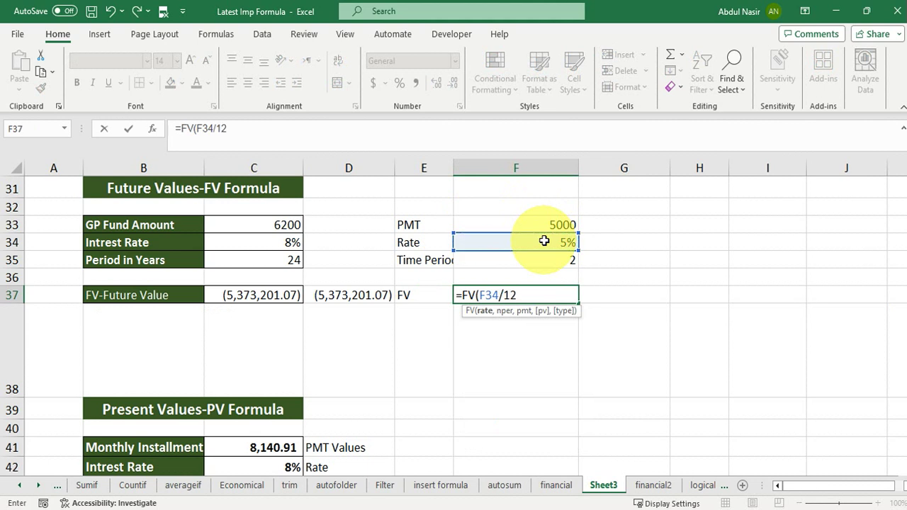
type(",")
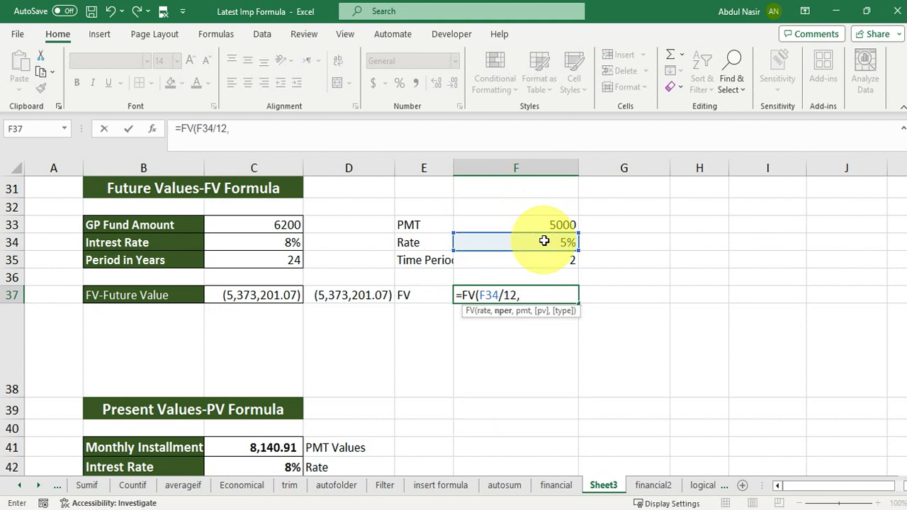
left_click(547, 260)
type("*12")
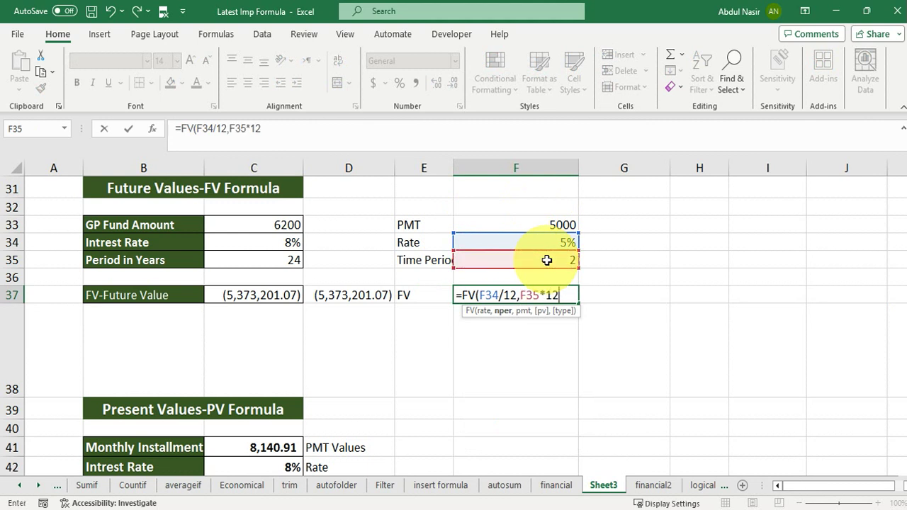
type(",")
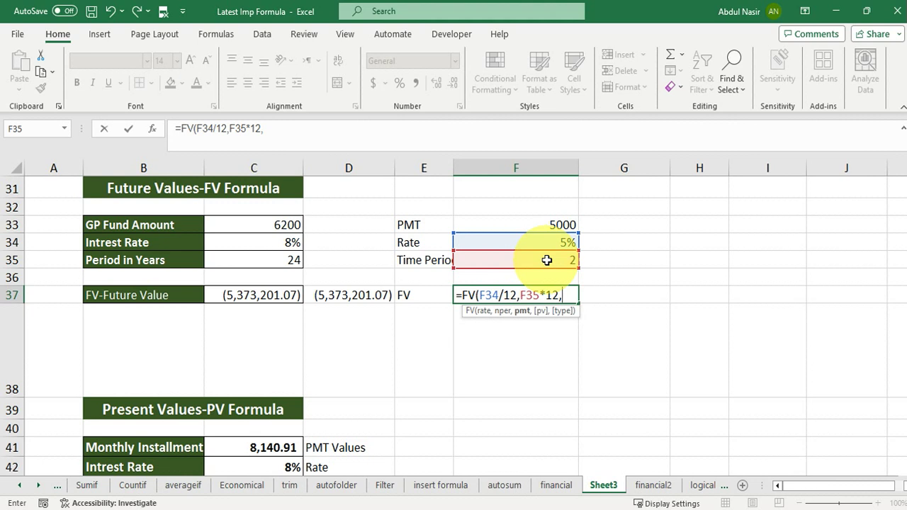
left_click(553, 226)
key("Return")
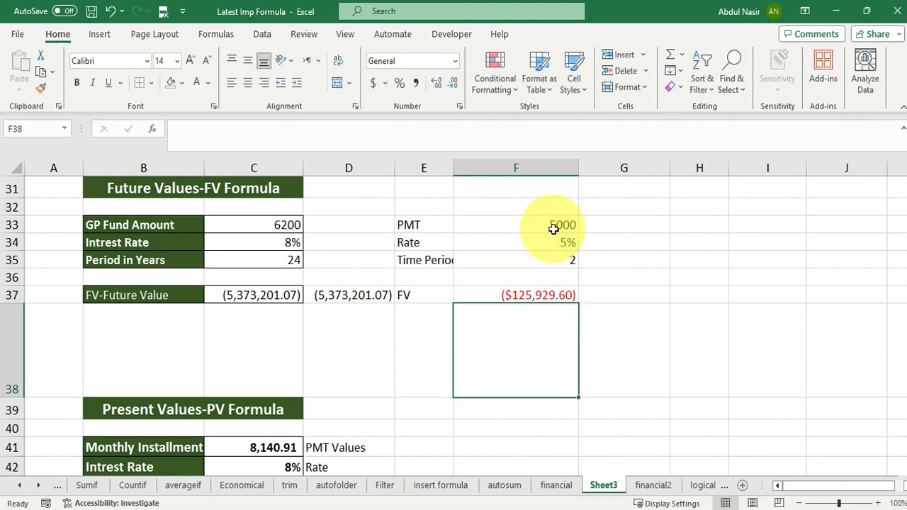
Format F37 in Comma Style with no decimals to read (125,930), and widen column E
left_click(537, 295)
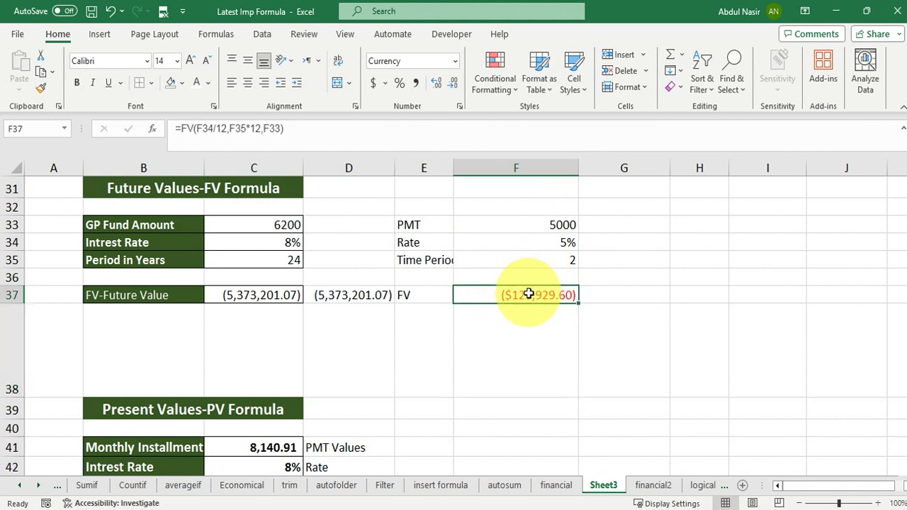
left_click(417, 80)
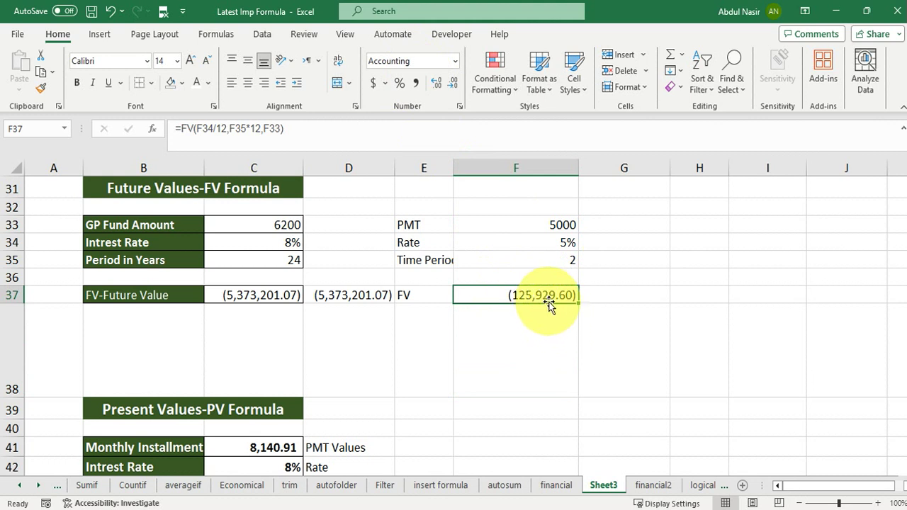
left_click(454, 85)
left_click(455, 86)
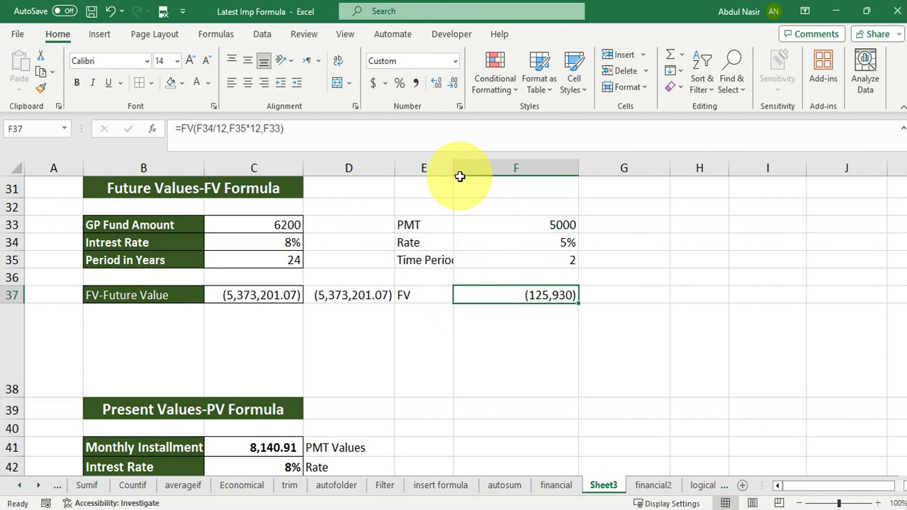
left_click_drag(455, 168, 465, 168)
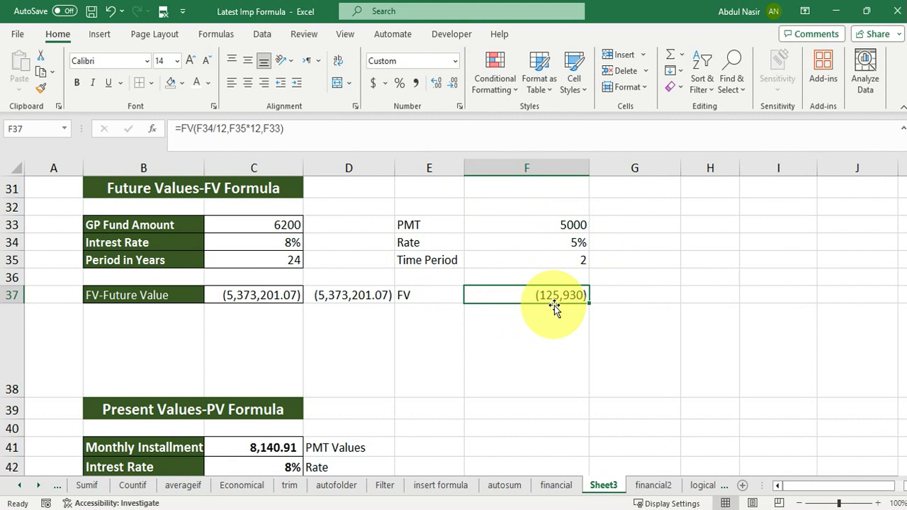
Apply All Borders to the E33:F37 range
mouse_move(419, 222)
left_mouse_down()
mouse_move(572, 266)
mouse_move(569, 290)
left_mouse_up()
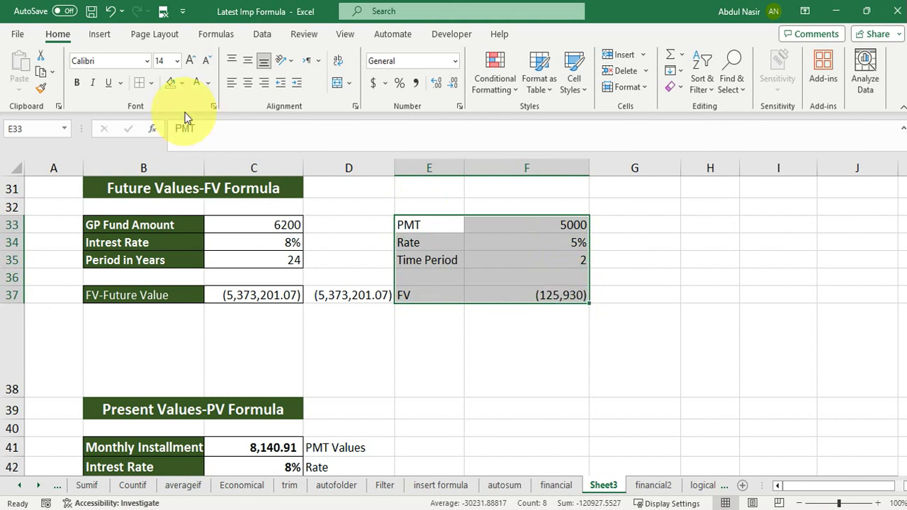
left_click(150, 83)
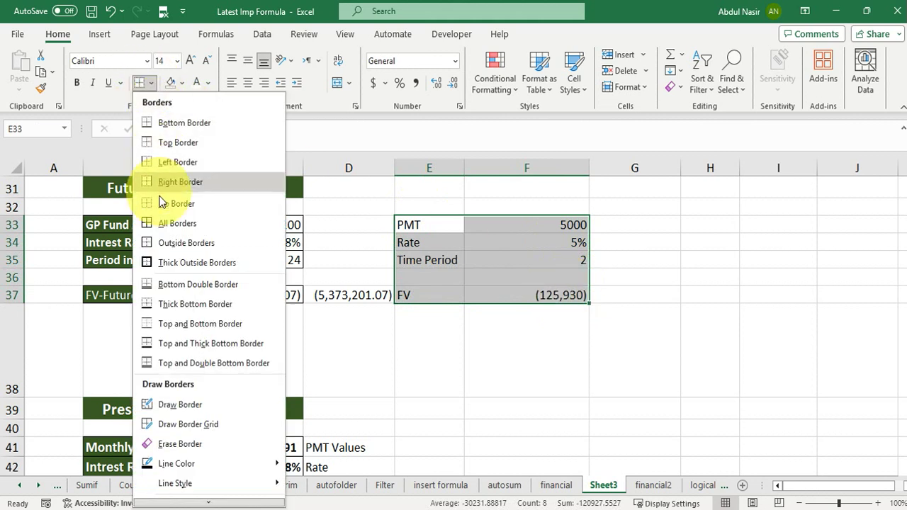
left_click(156, 223)
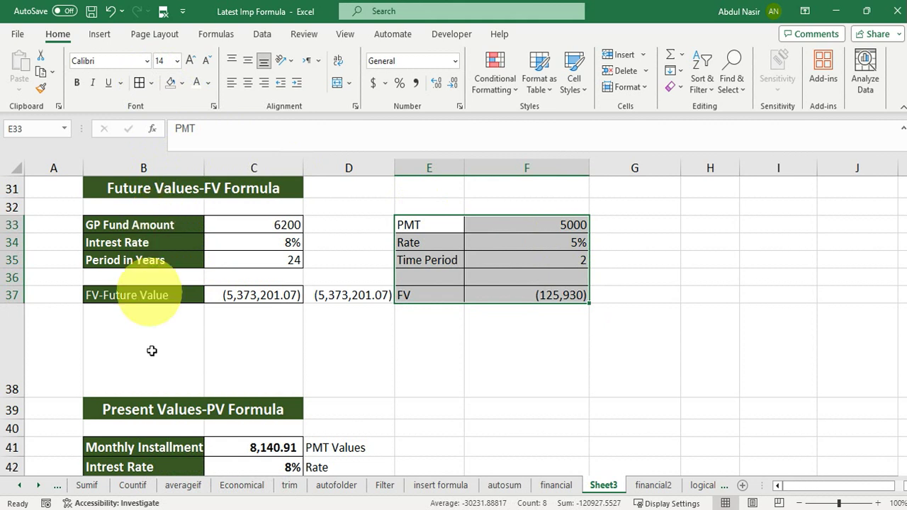
key("F9")
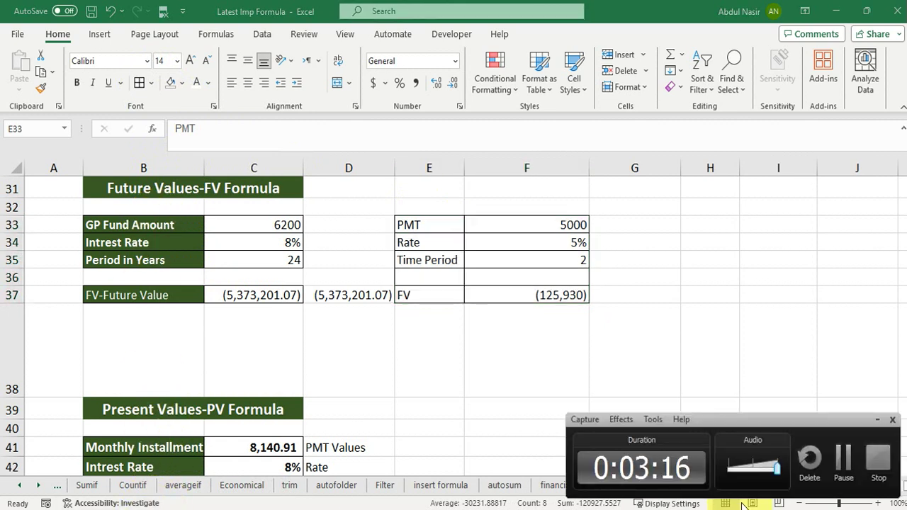